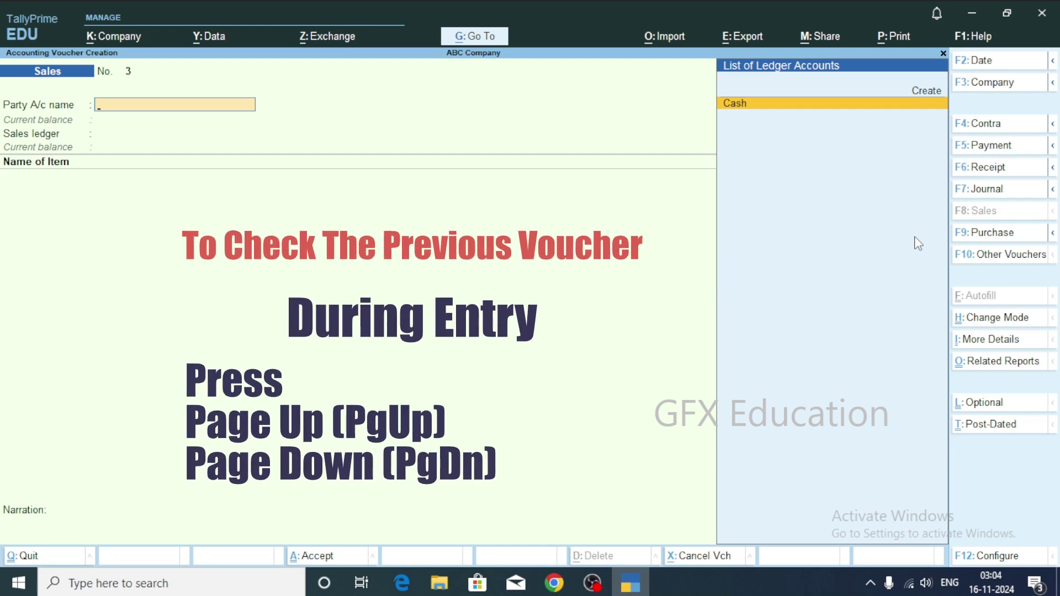
Check the previously entered sales vouchers during voucher entry, and start printing the voucher.
{"action": "key", "text": "Page_Up"}
{"action": "key", "text": "Page_Down"}
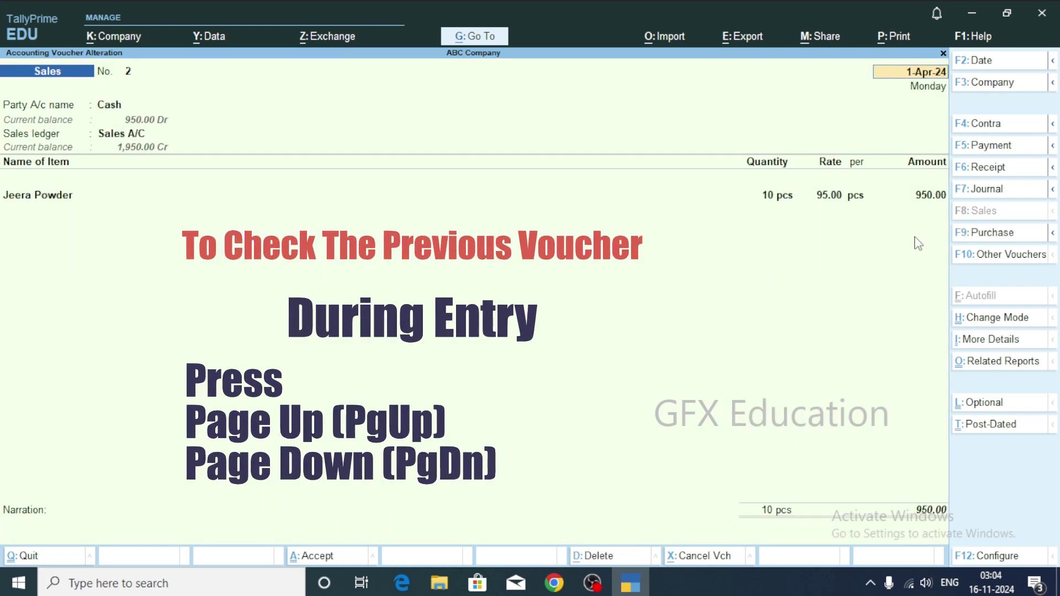
{"action": "key", "text": "Page_Down"}
{"action": "key", "text": "Page_Up"}
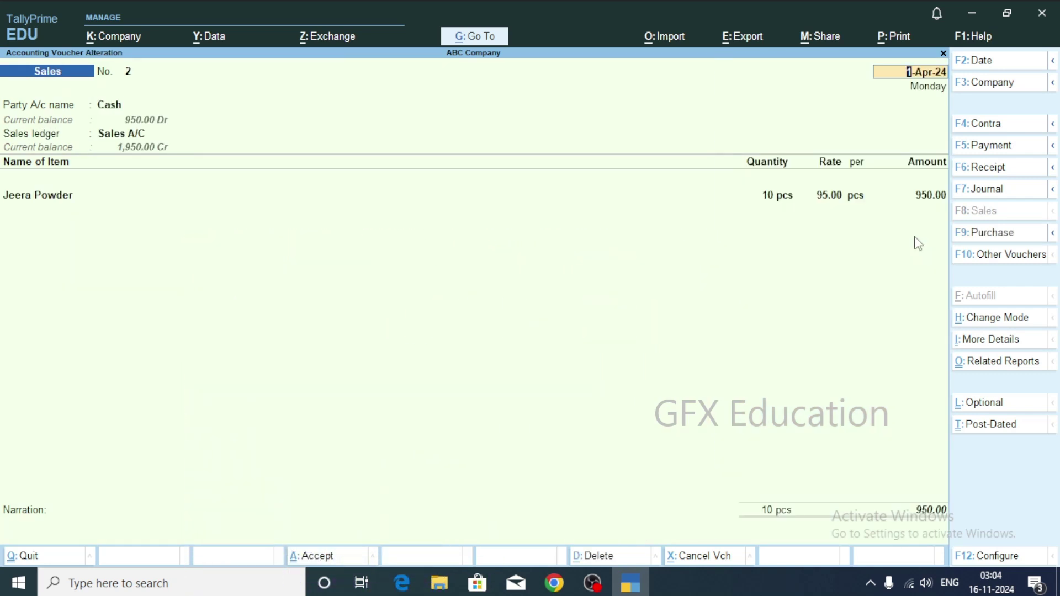
{"action": "key", "text": "Page_Up"}
{"action": "key", "text": "Page_Down"}
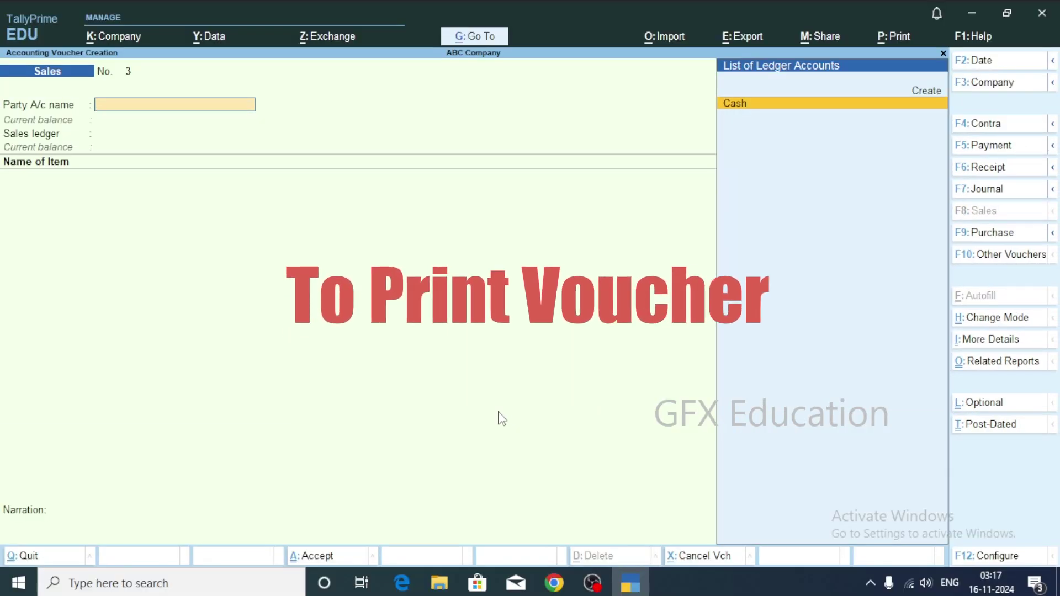
{"action": "key", "text": "ctrl+p"}
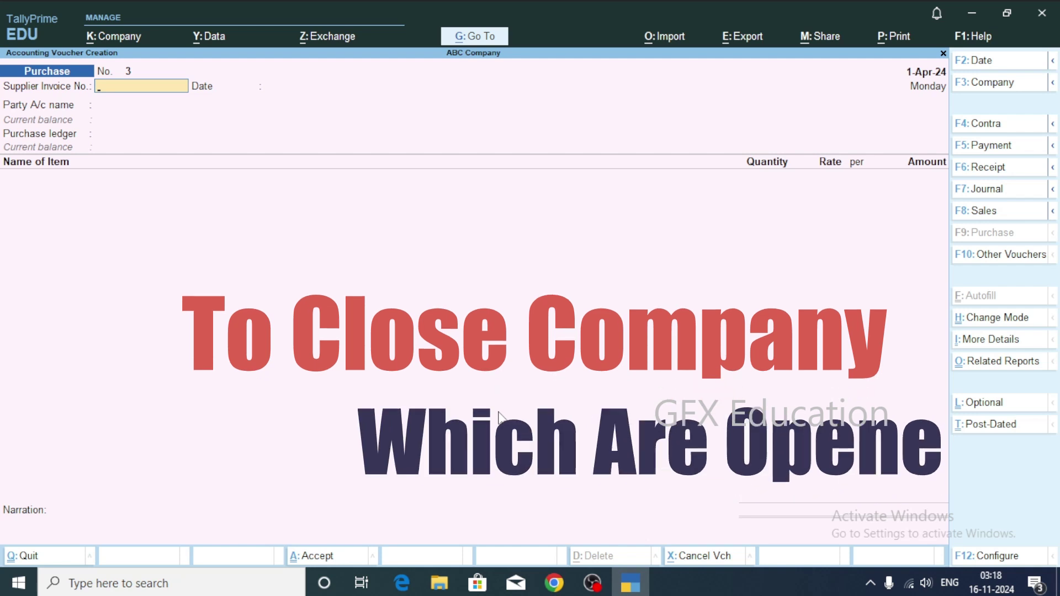
Shut the company Balaji Computer Education, closing all open reports, vouchers and masters without saving.
{"action": "key", "text": "ctrl"}
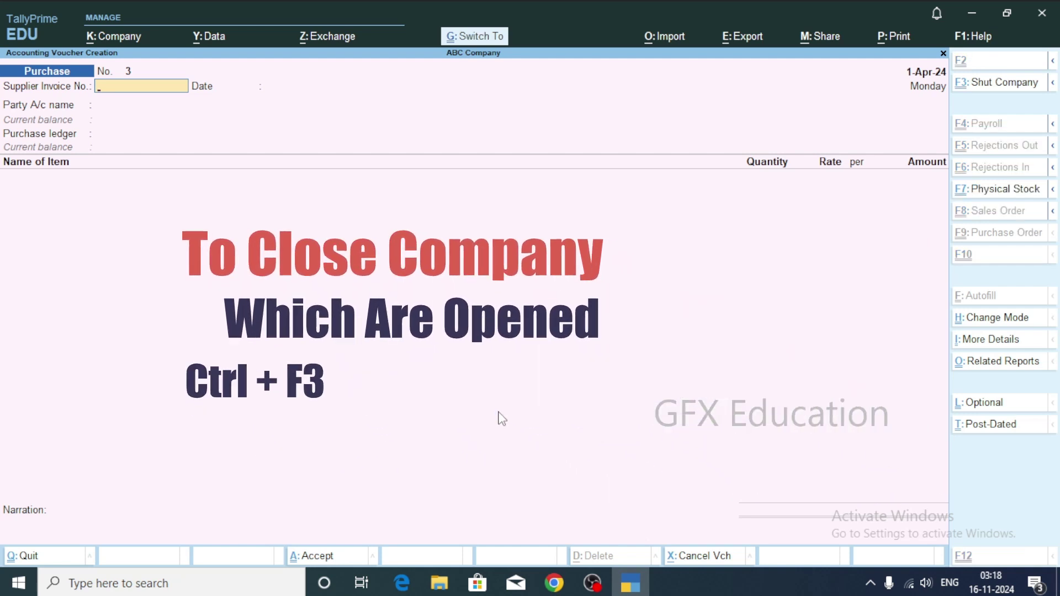
{"action": "key", "text": "ctrl+F3"}
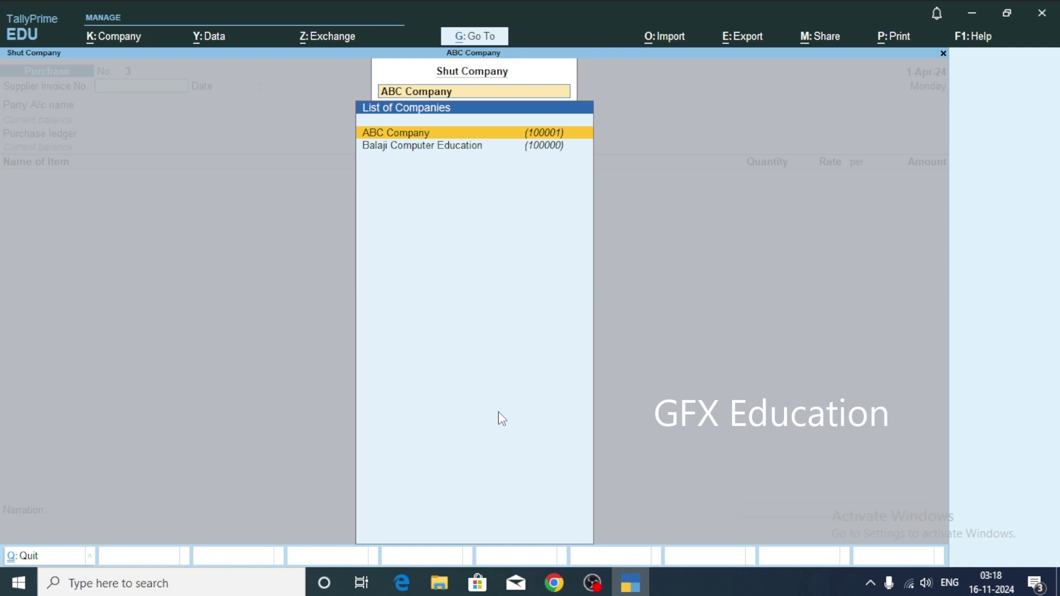
{"action": "key", "text": "Down"}
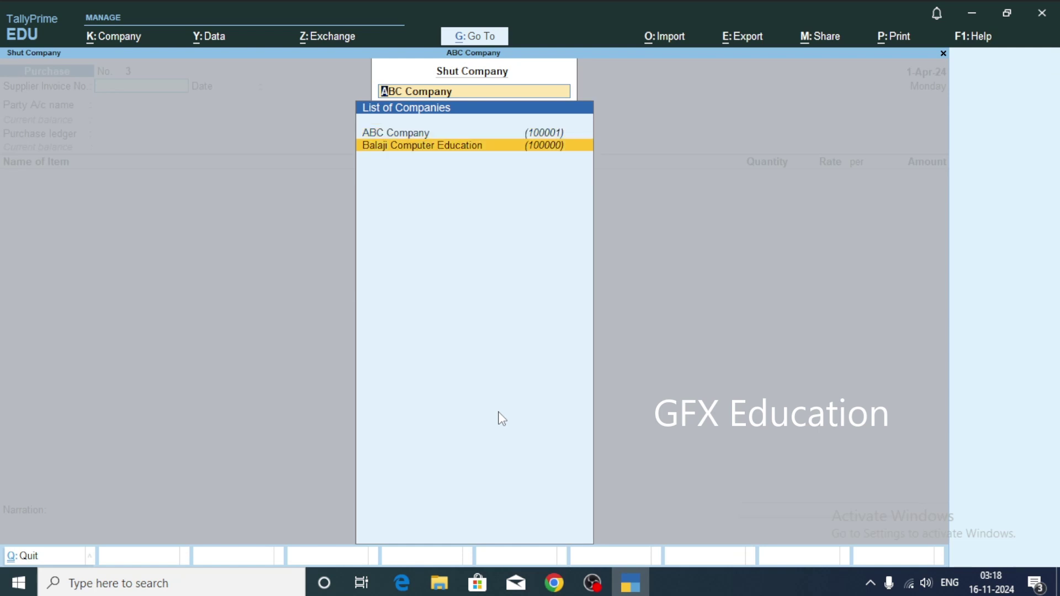
{"action": "key", "text": "Return"}
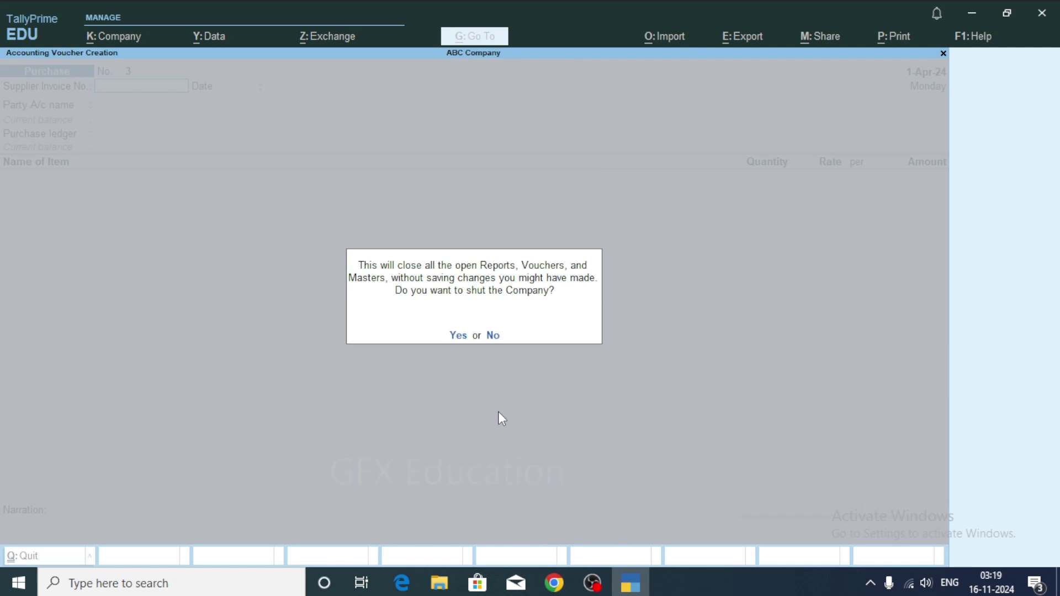
{"action": "left_click", "coordinate": [457, 335]}
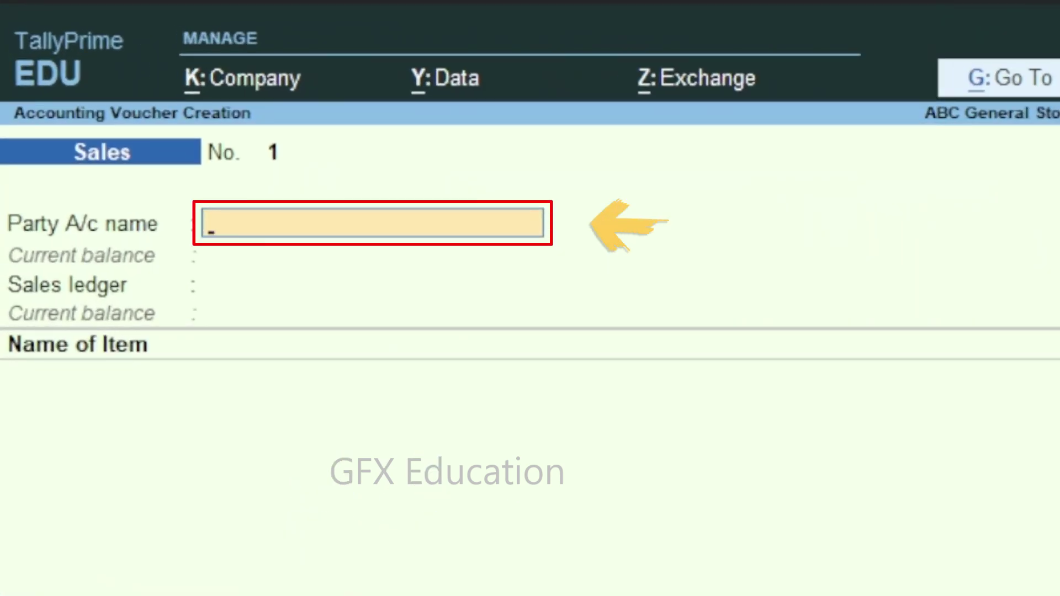
Create a ledger in the customer's name under Sundry Debtors as the sales voucher's party, and accept the party details.
{"action": "key", "text": "alt+c"}
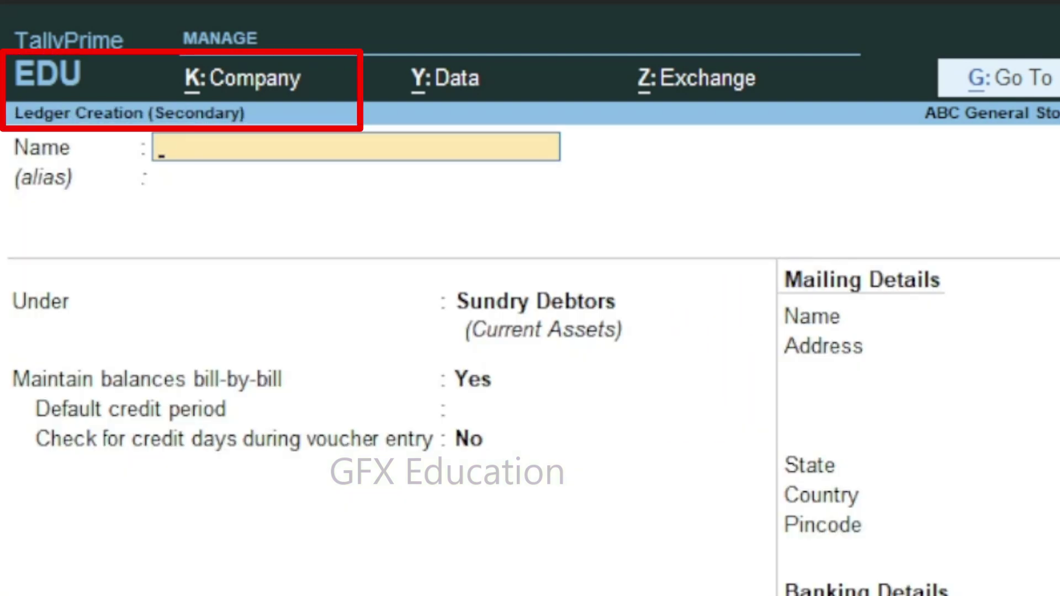
{"action": "type", "text": "Shruti"}
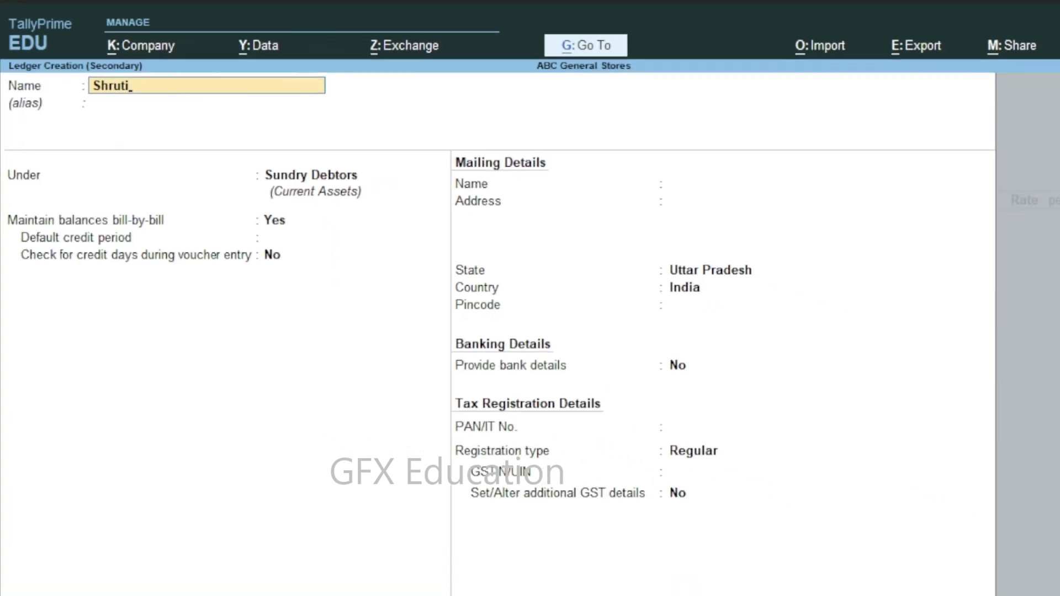
{"action": "key", "text": "Return"}
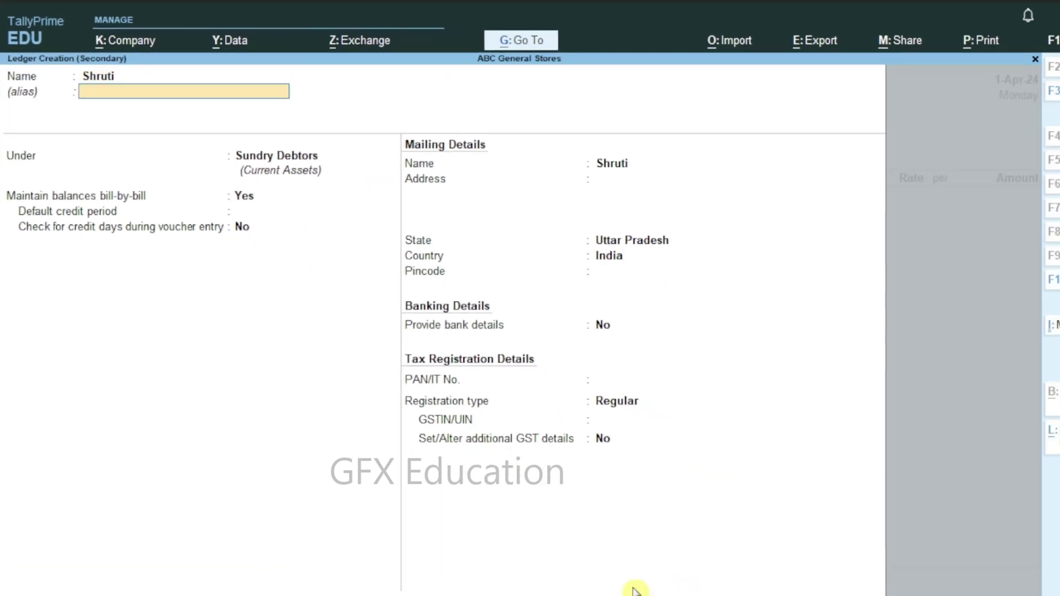
{"action": "key", "text": "Return"}
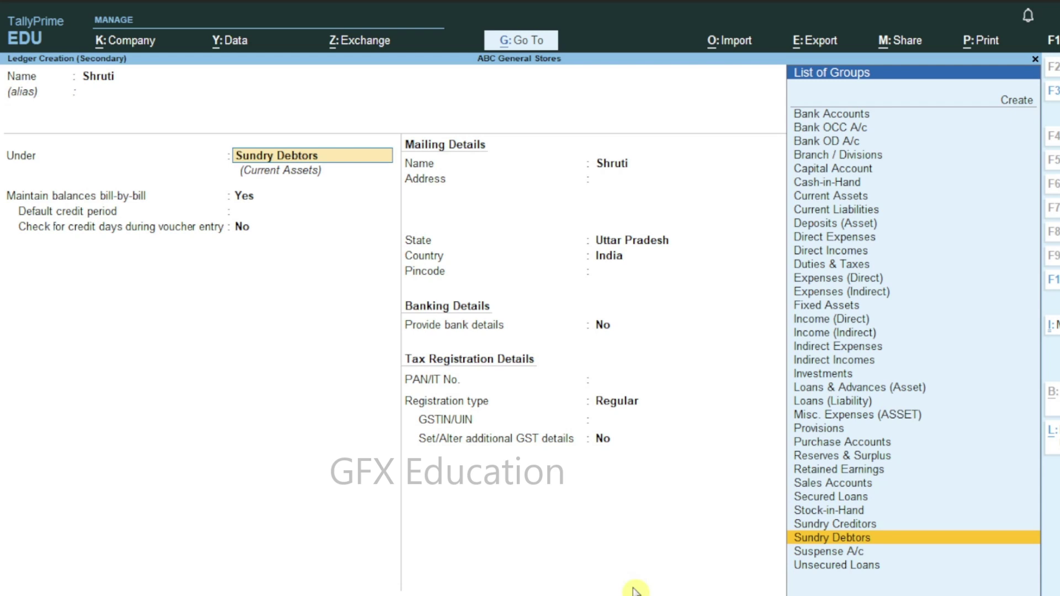
{"action": "key", "text": "ctrl"}
{"action": "key", "text": "ctrl+a"}
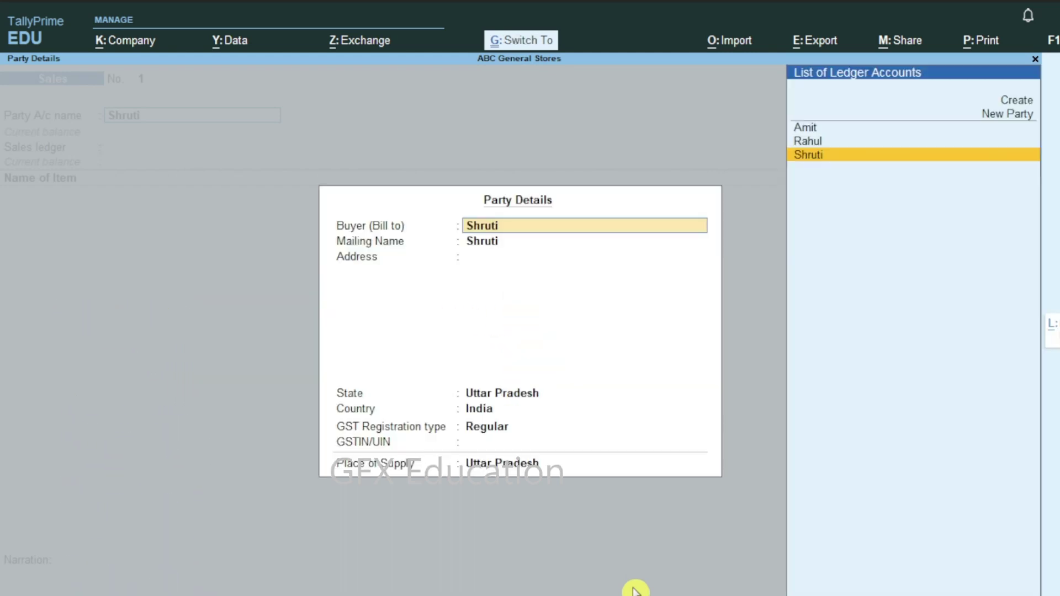
{"action": "key", "text": "ctrl+a"}
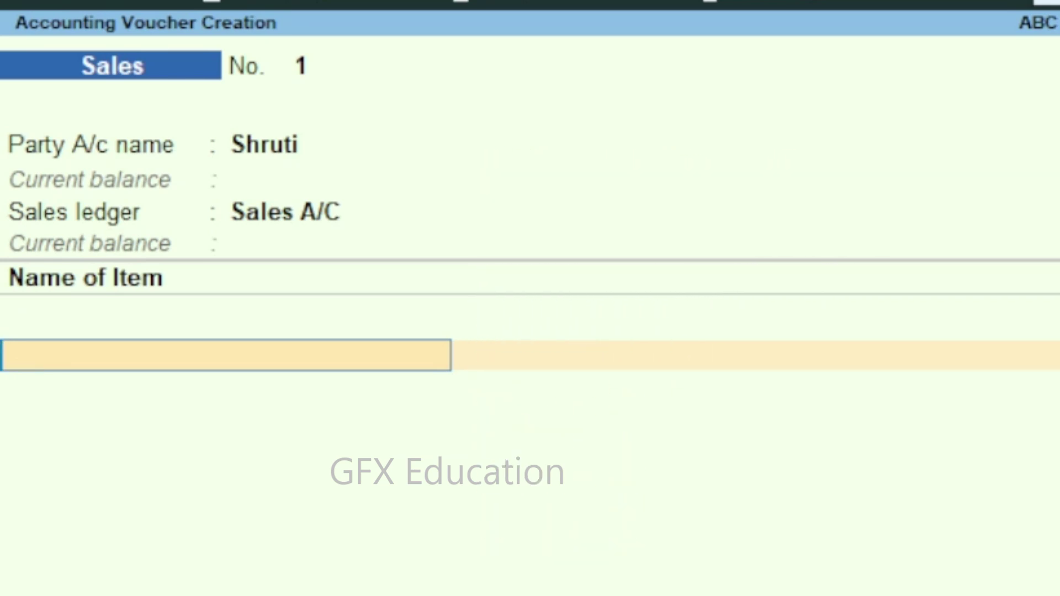
Start creating a new stock item from the sales voucher's item line.
{"action": "key", "text": "alt+c"}
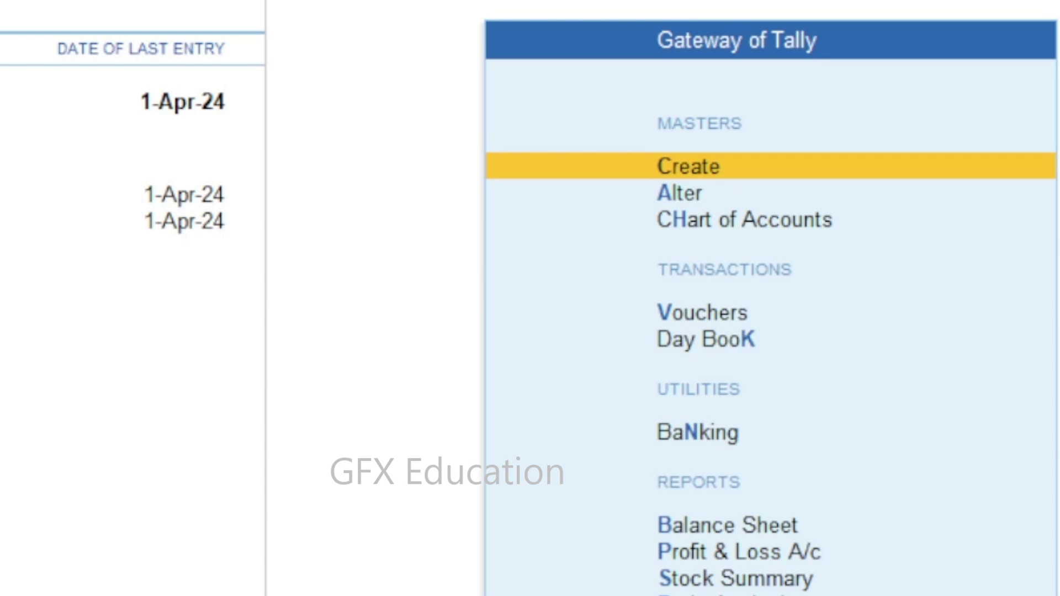
Open the Day Book report from the Gateway of Tally.
{"action": "key", "text": "Down"}
{"action": "key", "text": "Down"}
{"action": "key", "text": "Down"}
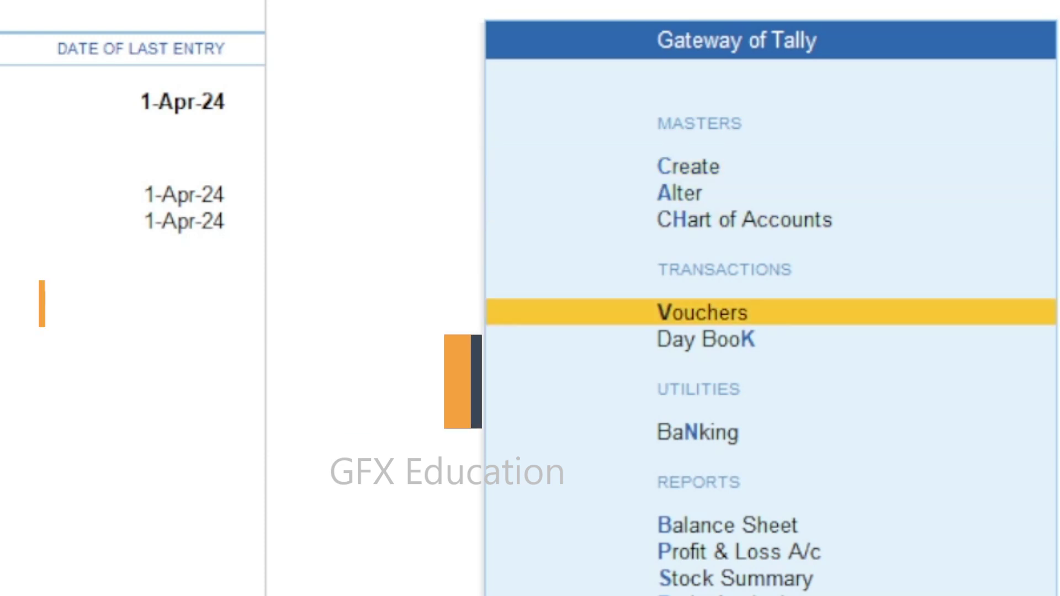
{"action": "key", "text": "Down"}
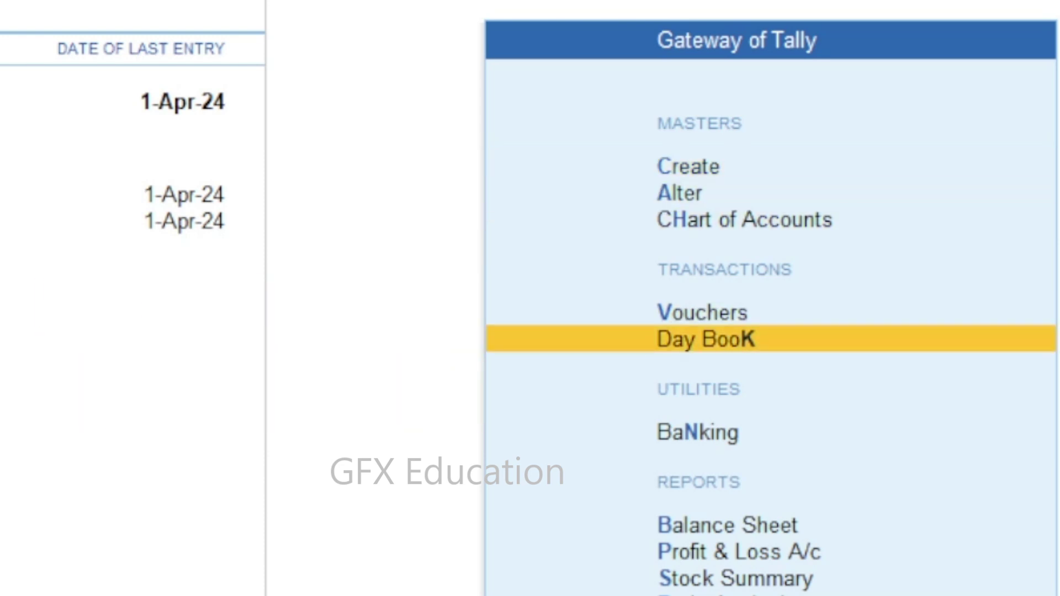
{"action": "key", "text": "Return"}
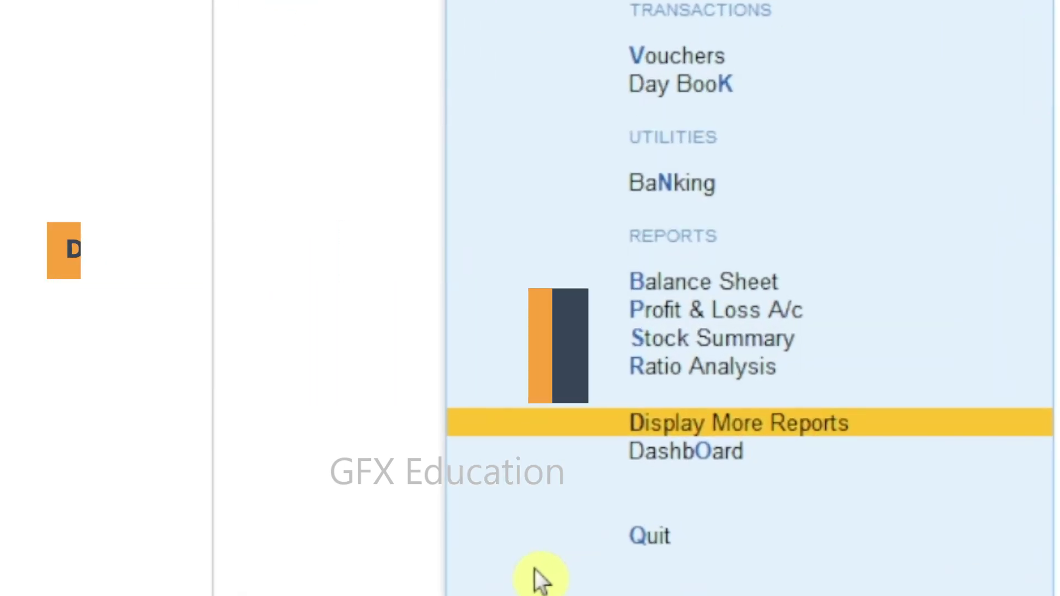
Display the ledger vouchers of the first party in the ledger list, using the Account Books reports.
{"action": "key", "text": "d"}
{"action": "key", "text": "Down"}
{"action": "key", "text": "Down"}
{"action": "key", "text": "Down"}
{"action": "key", "text": "Down"}
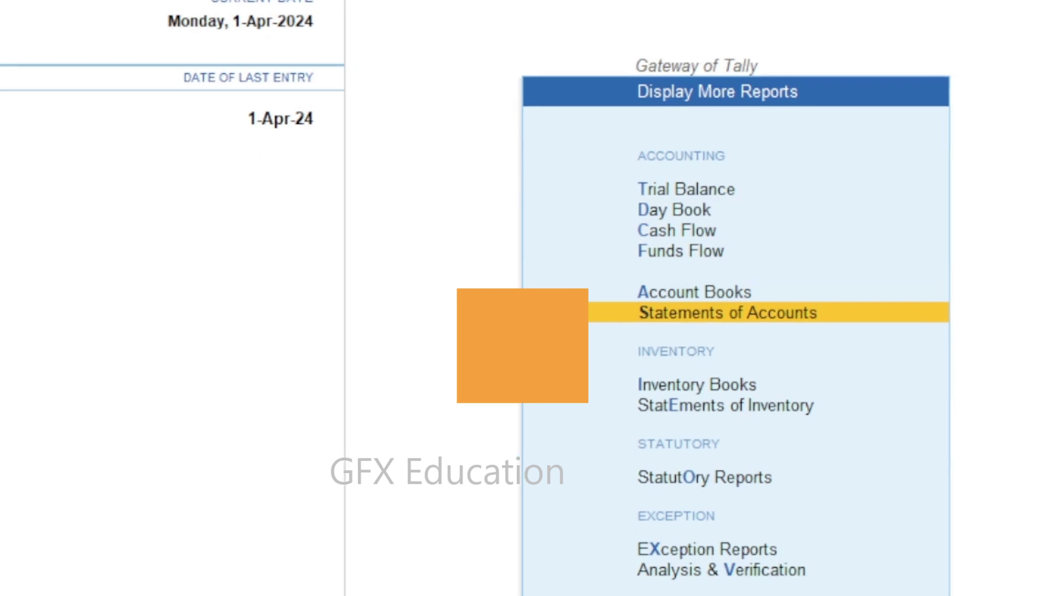
{"action": "key", "text": "Up"}
{"action": "key", "text": "a"}
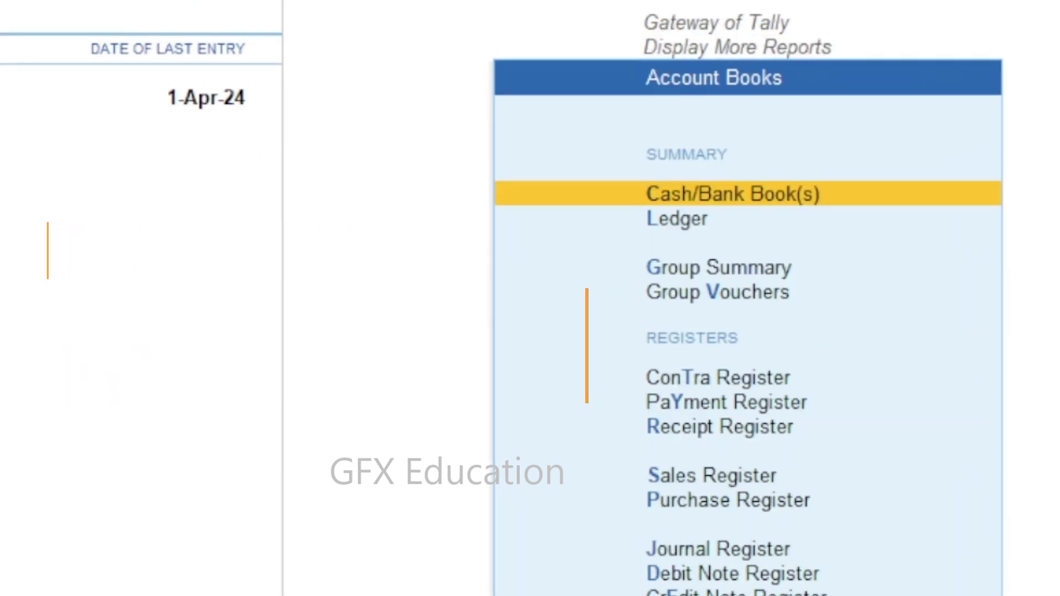
{"action": "key", "text": "l"}
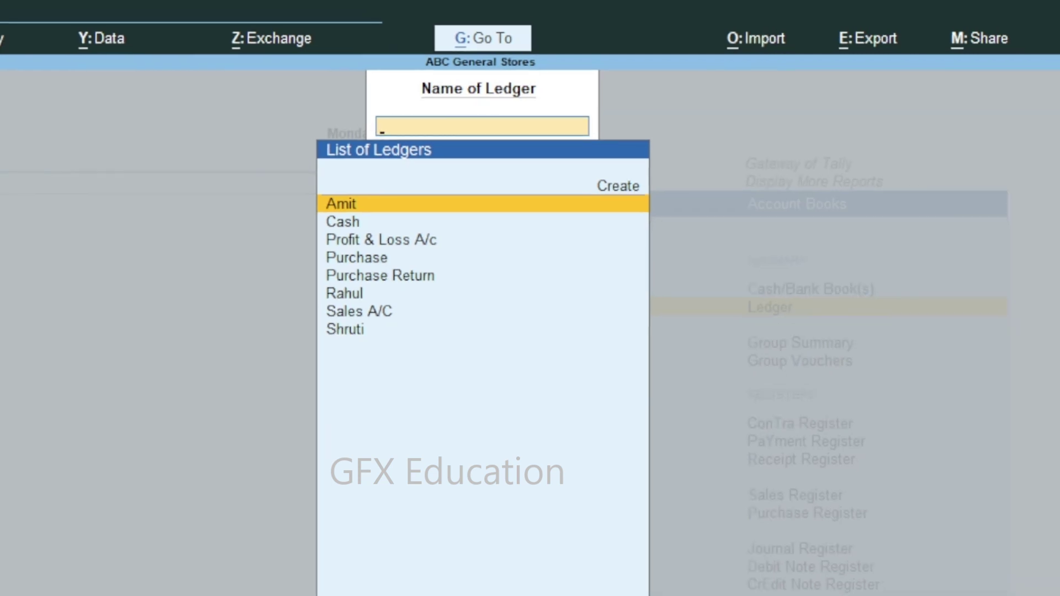
{"action": "key", "text": "Return"}
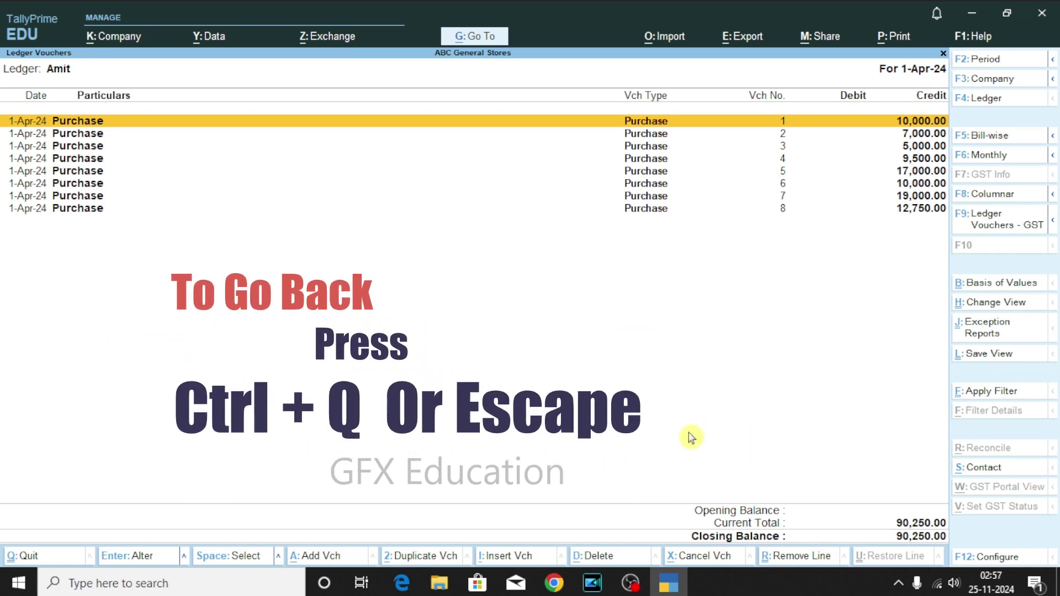
Go back to the ledger list, reopen the same party's ledger, and view purchase voucher 1 in alteration mode.
{"action": "key", "text": "Escape"}
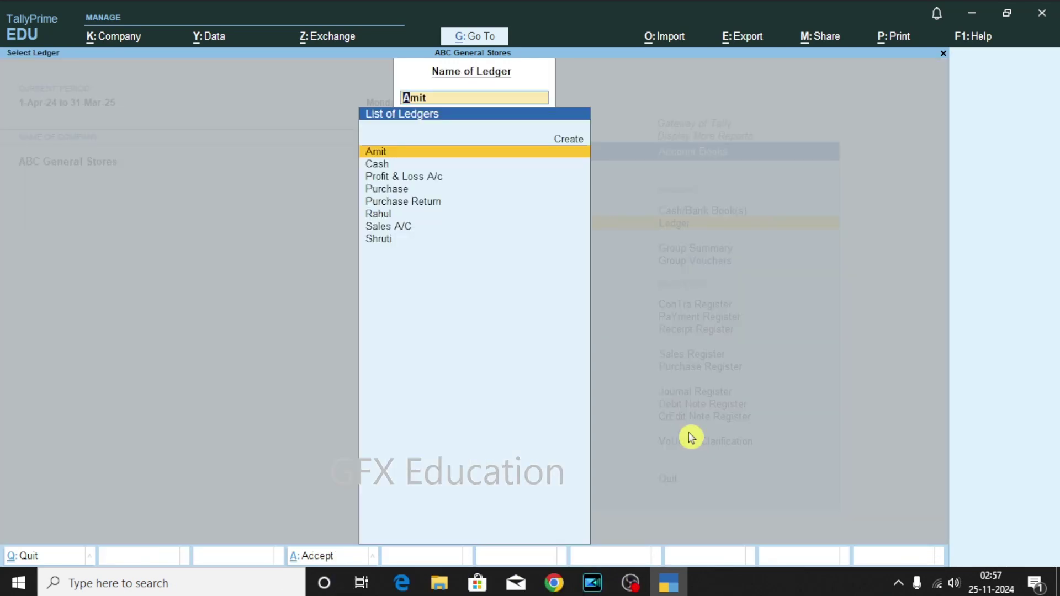
{"action": "key", "text": "Return"}
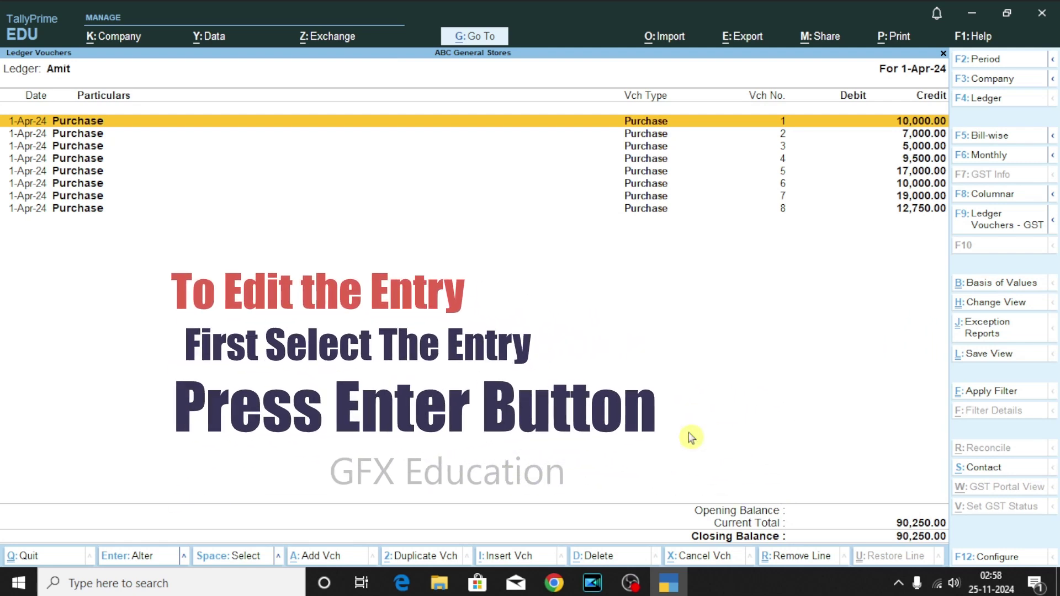
{"action": "key", "text": "Return"}
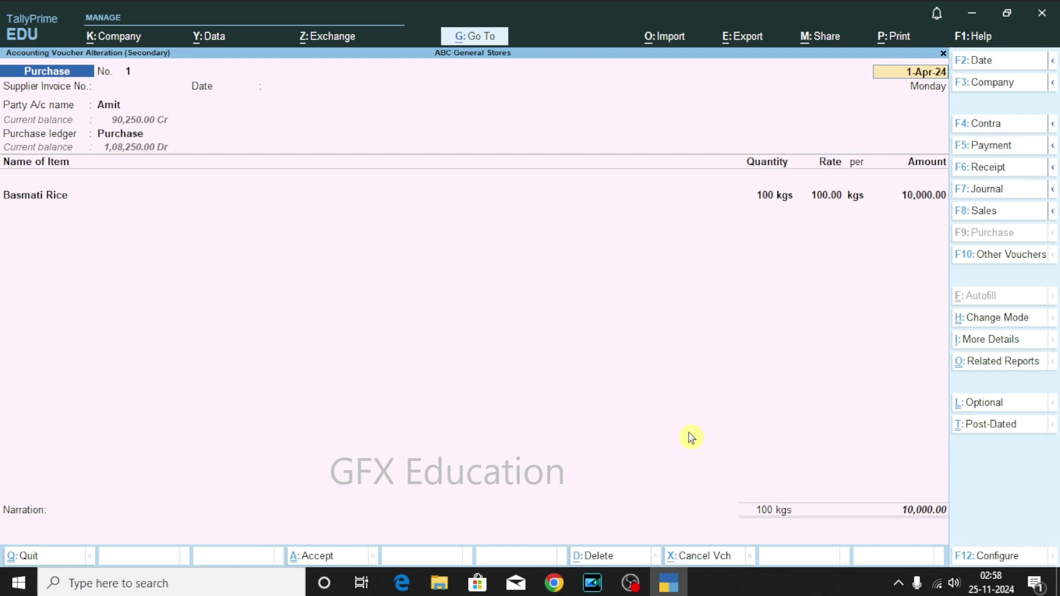
{"action": "key", "text": "Escape"}
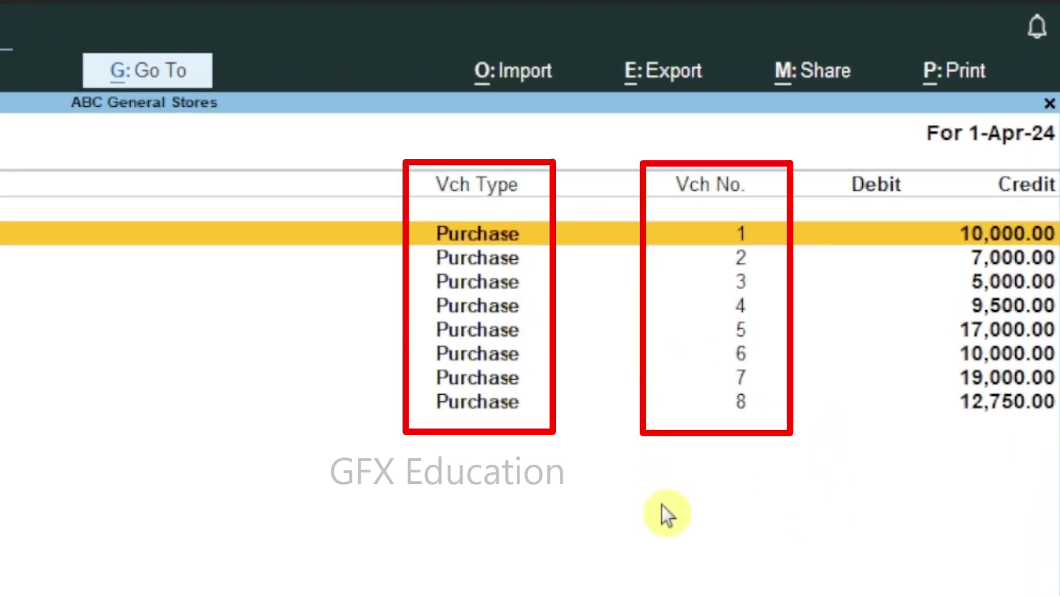
Select purchase vouchers 2, 3 and 4 together in the party's ledger.
{"action": "key", "text": "Down"}
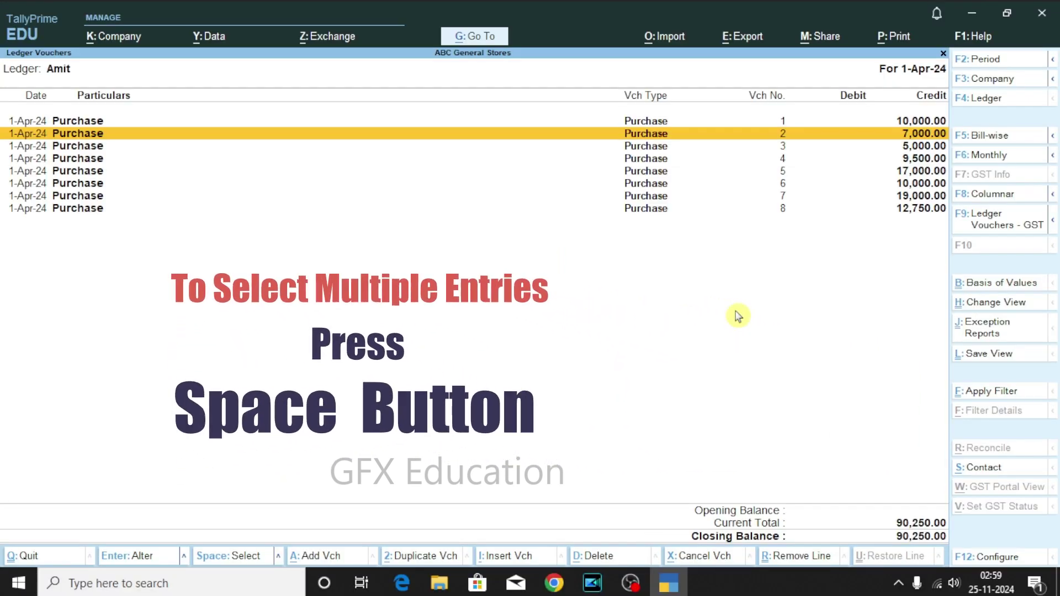
{"action": "key", "text": "space"}
{"action": "key", "text": "space"}
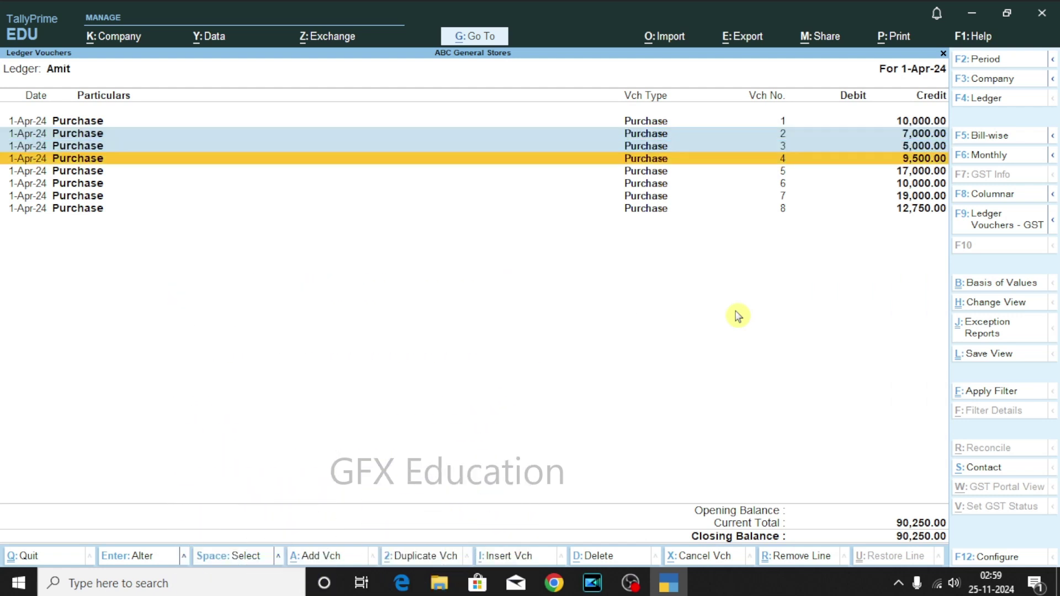
{"action": "key", "text": "space"}
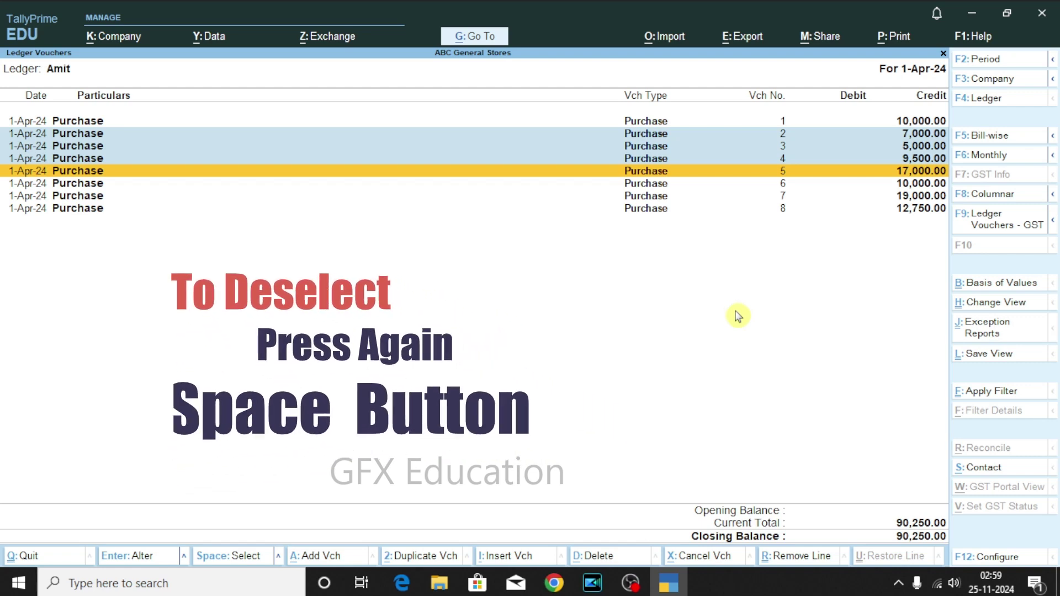
Deselect purchase vouchers 4, 3 and 2 in the party's ledger.
{"action": "key", "text": "Up"}
{"action": "key", "text": "space"}
{"action": "key", "text": "Up"}
{"action": "key", "text": "space"}
{"action": "key", "text": "Up"}
{"action": "key", "text": "space"}
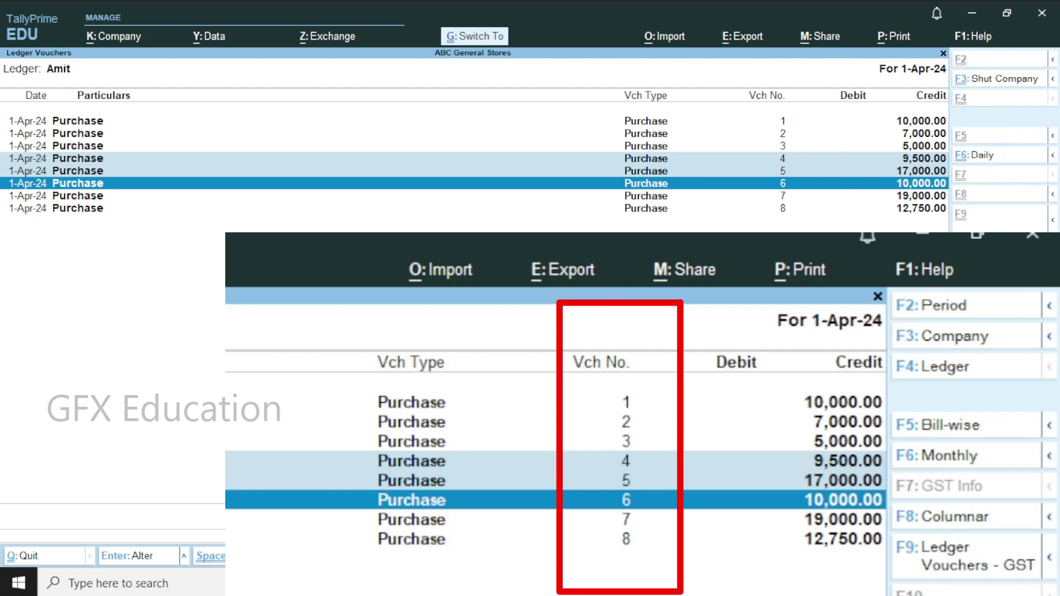
Delete the selected purchase vouchers 4, 5 and 6 from the party's ledger.
{"action": "key", "text": "alt+d"}
{"action": "key", "text": "y"}
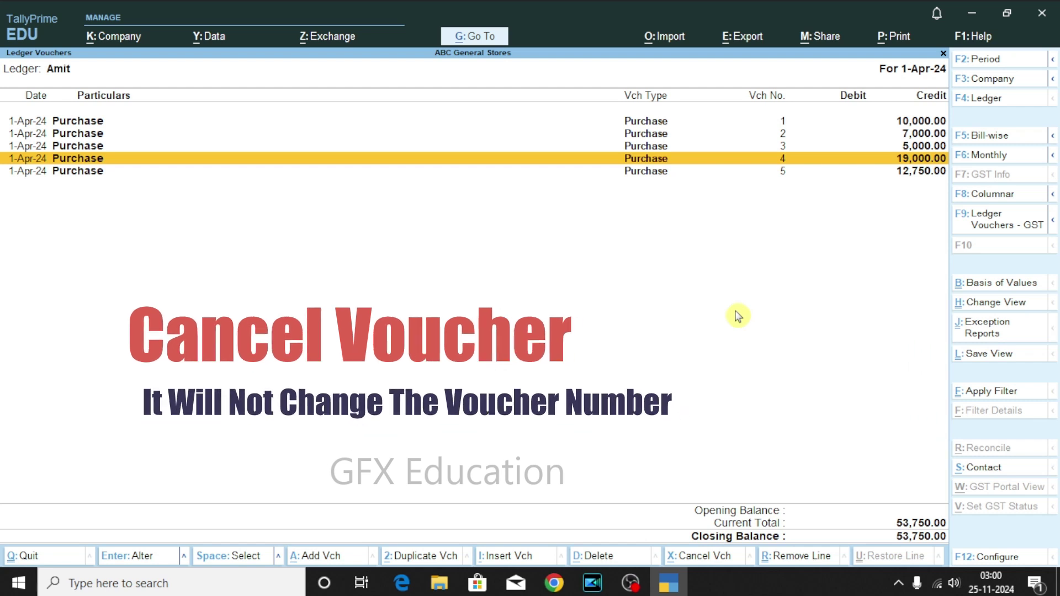
Cancel purchase voucher 2 in the party's ledger, keeping the numbering of the other vouchers.
{"action": "key", "text": "Up"}
{"action": "key", "text": "Up"}
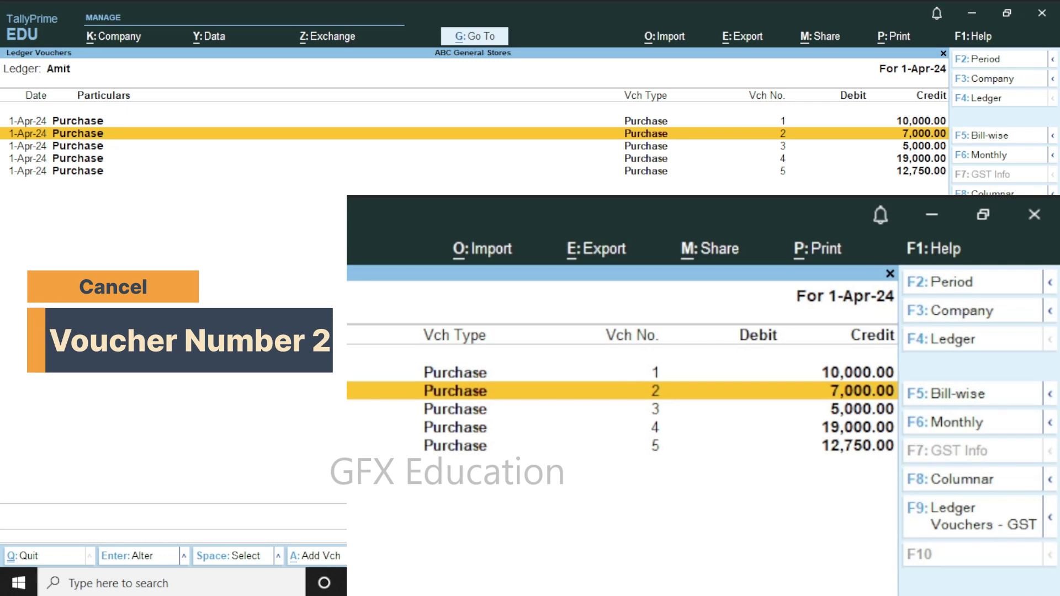
{"action": "key", "text": "alt"}
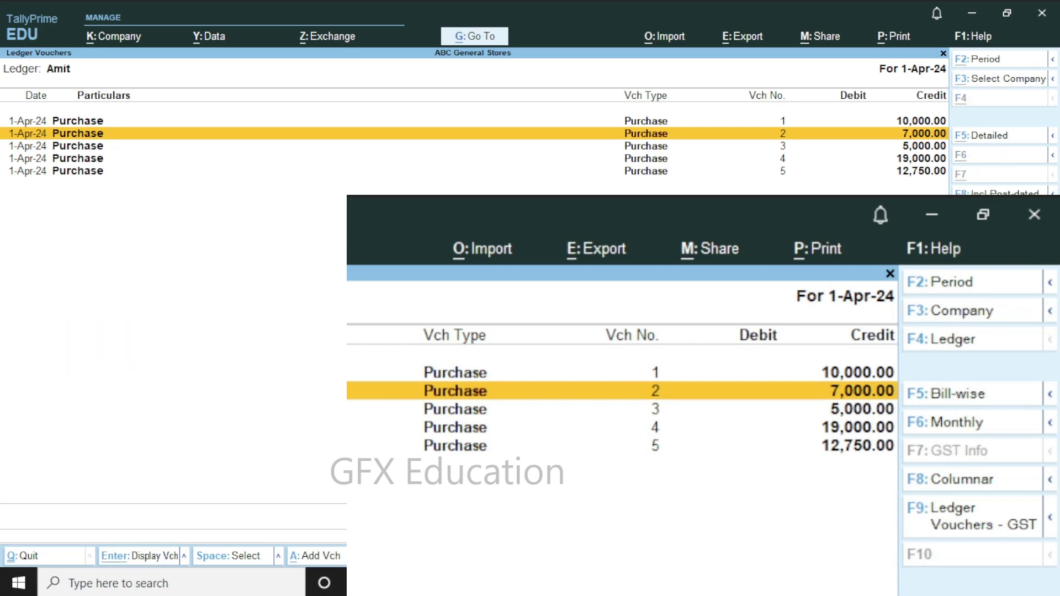
{"action": "key", "text": "alt+x"}
{"action": "key", "text": "Return"}
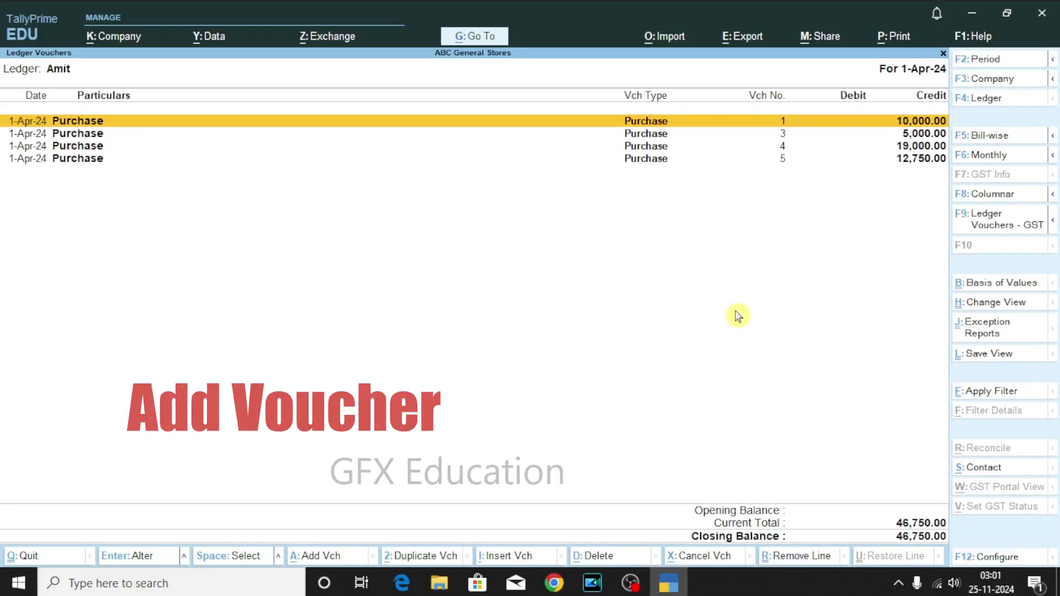
Open a new voucher entry window from the party's ledger vouchers report.
{"action": "key", "text": "alt"}
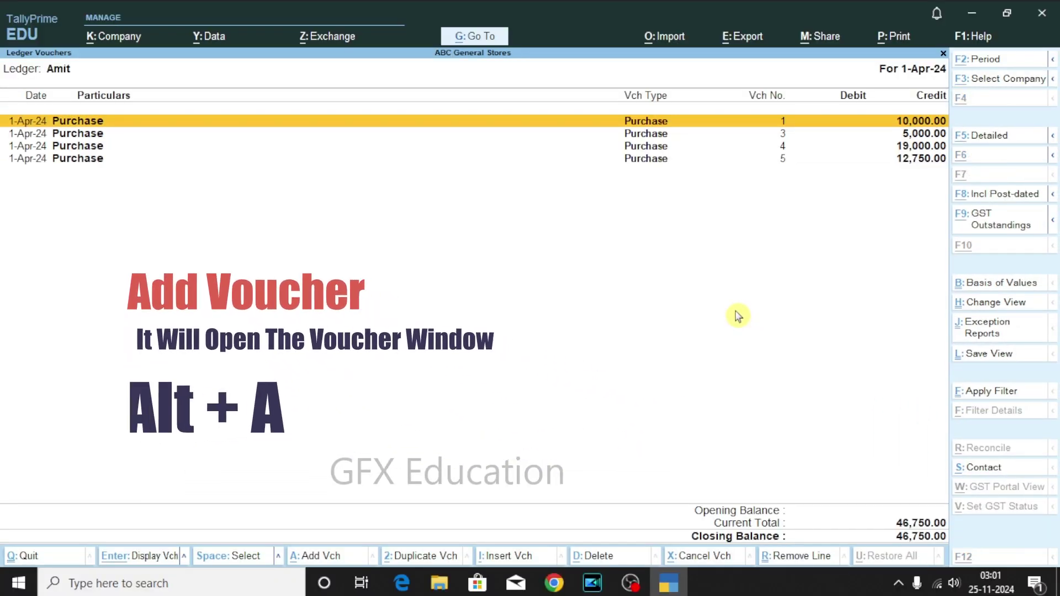
{"action": "key", "text": "alt+a"}
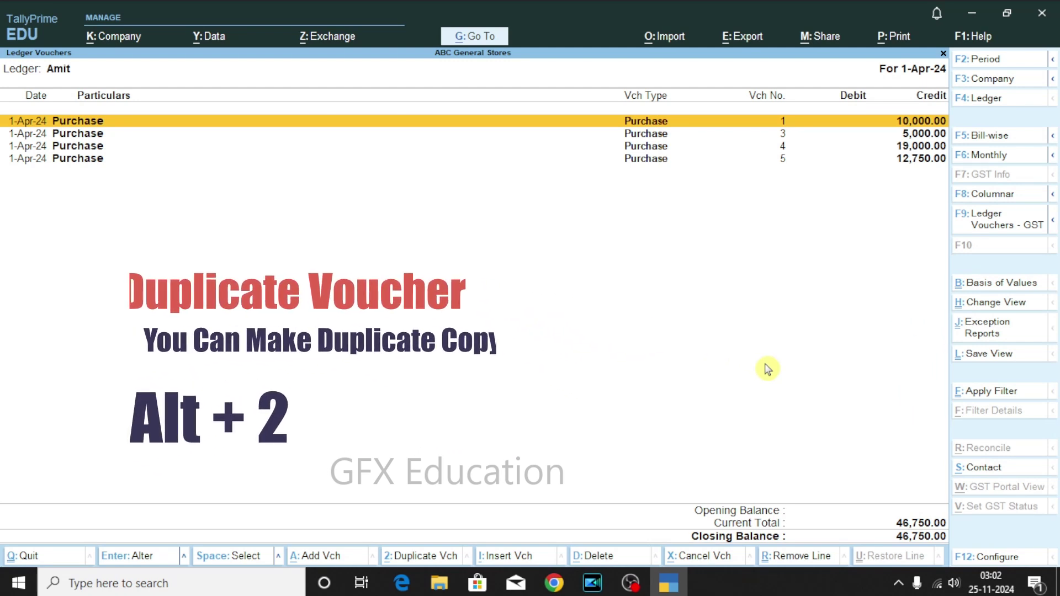
Duplicate purchase voucher 1 from the party's ledger and save the copy with its details as they are.
{"action": "key", "text": "alt+2"}
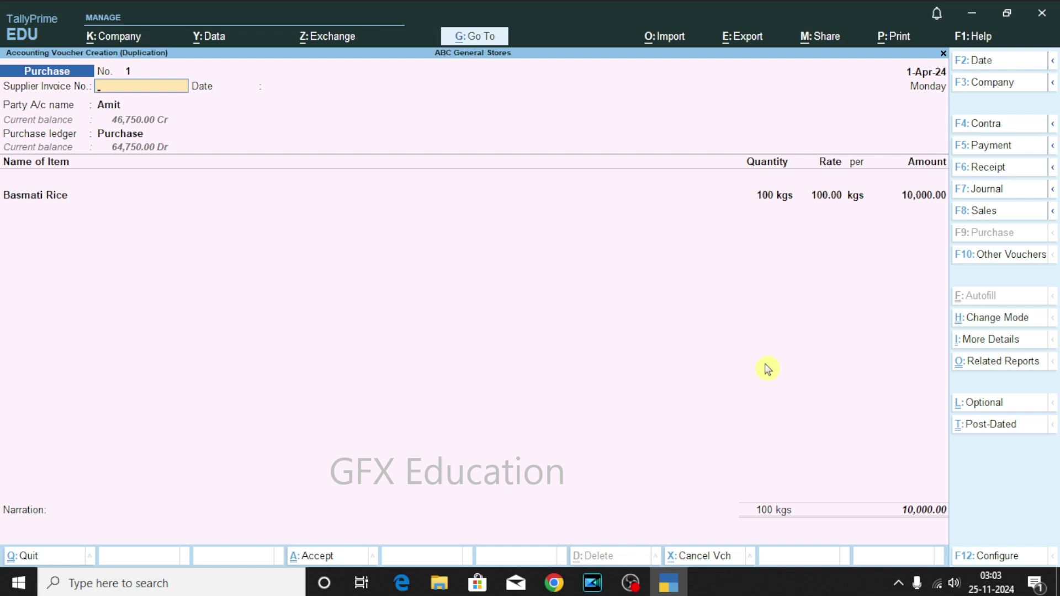
{"action": "key", "text": "ctrl"}
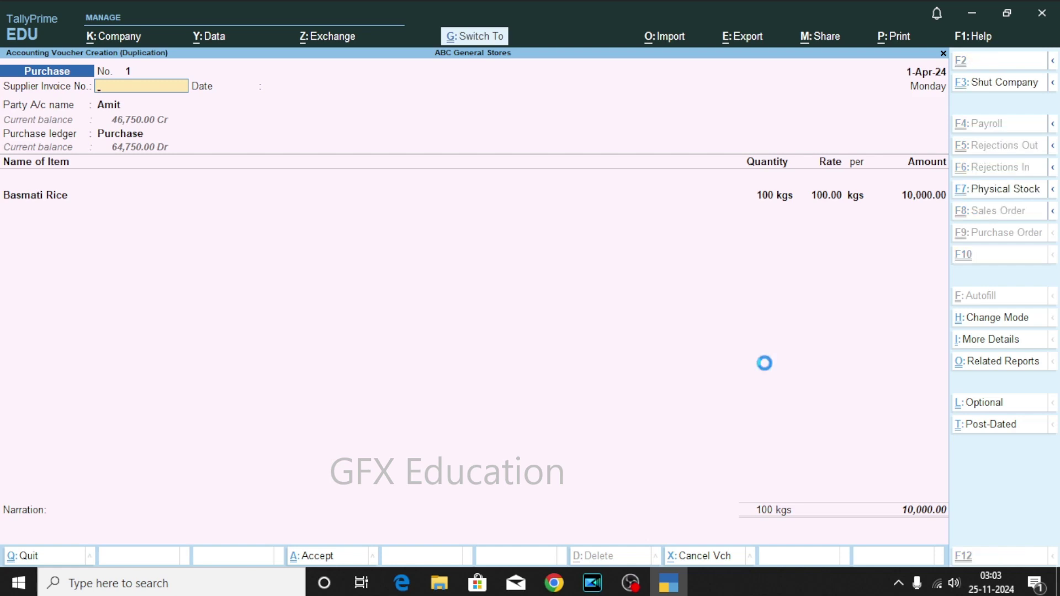
{"action": "key", "text": "ctrl+a"}
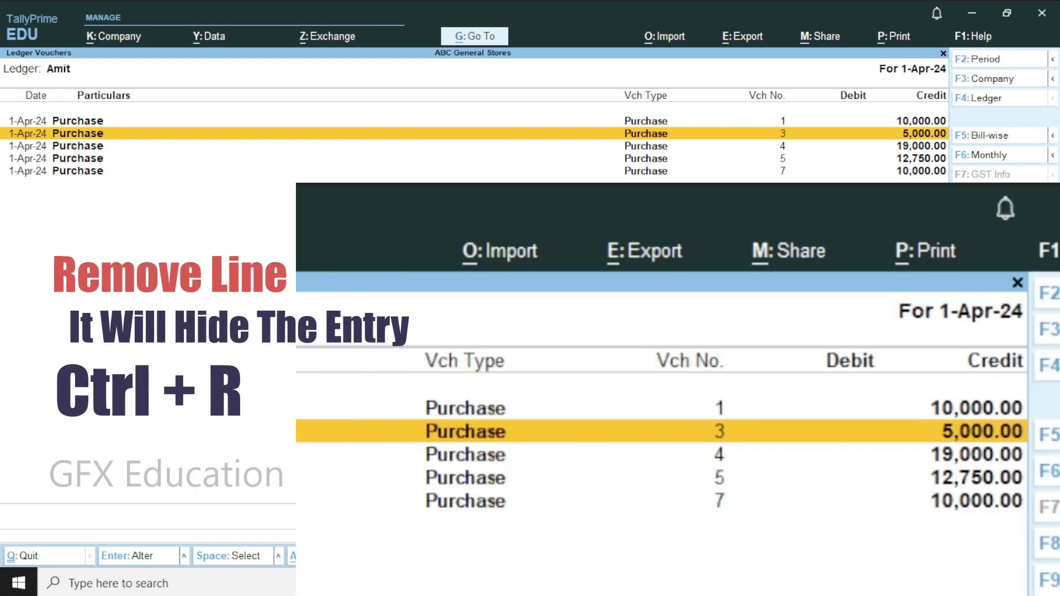
Hide the line of purchase voucher 3 in the party's ledger report and restore it.
{"action": "key", "text": "ctrl+r"}
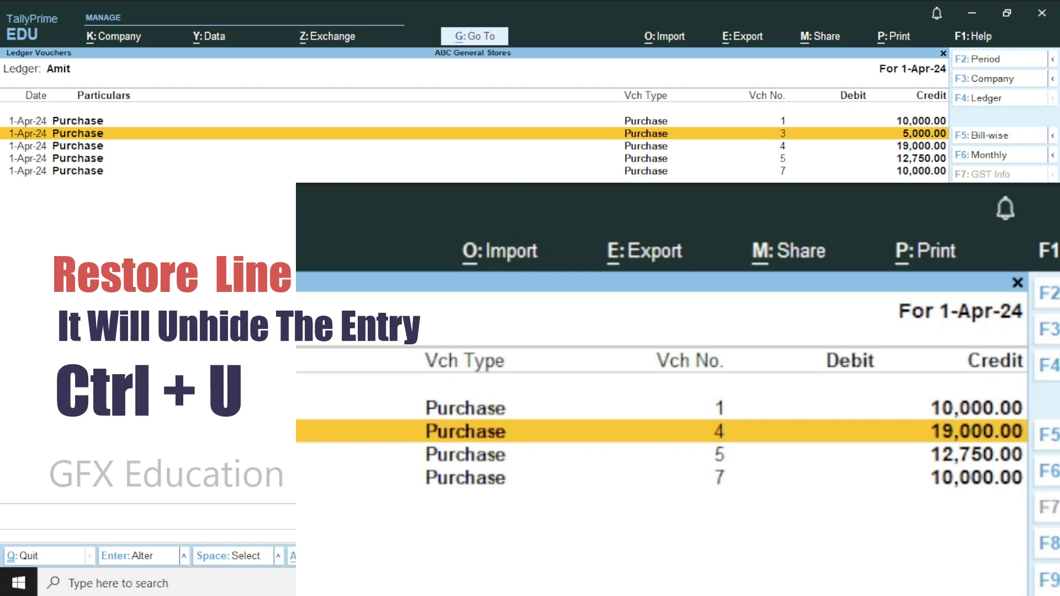
{"action": "key", "text": "ctrl+u"}
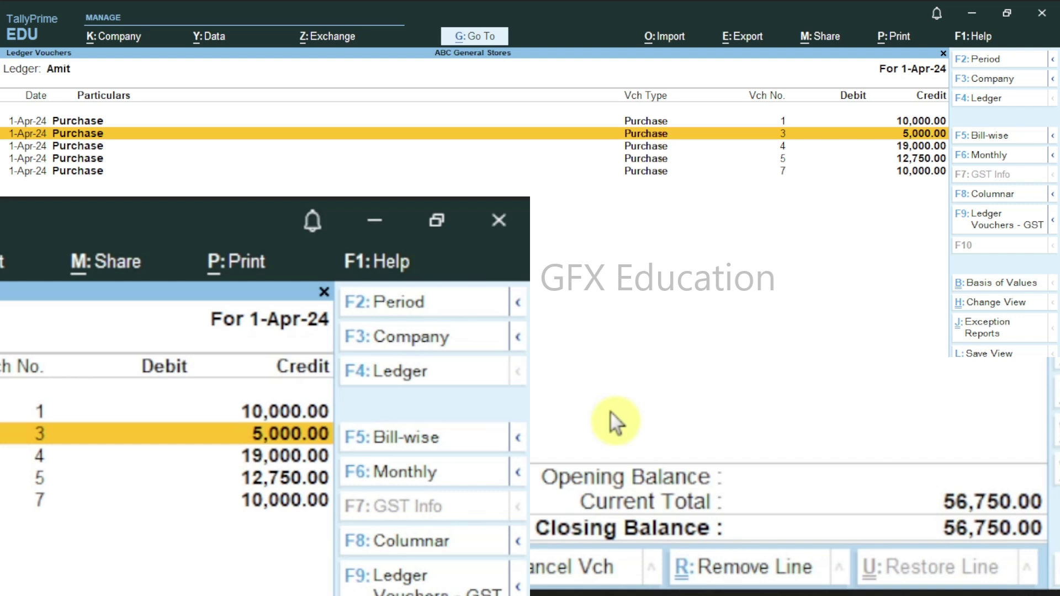
Hide the lines of purchase vouchers 4, 5 and 7 in the party's ledger report.
{"action": "key", "text": "Down"}
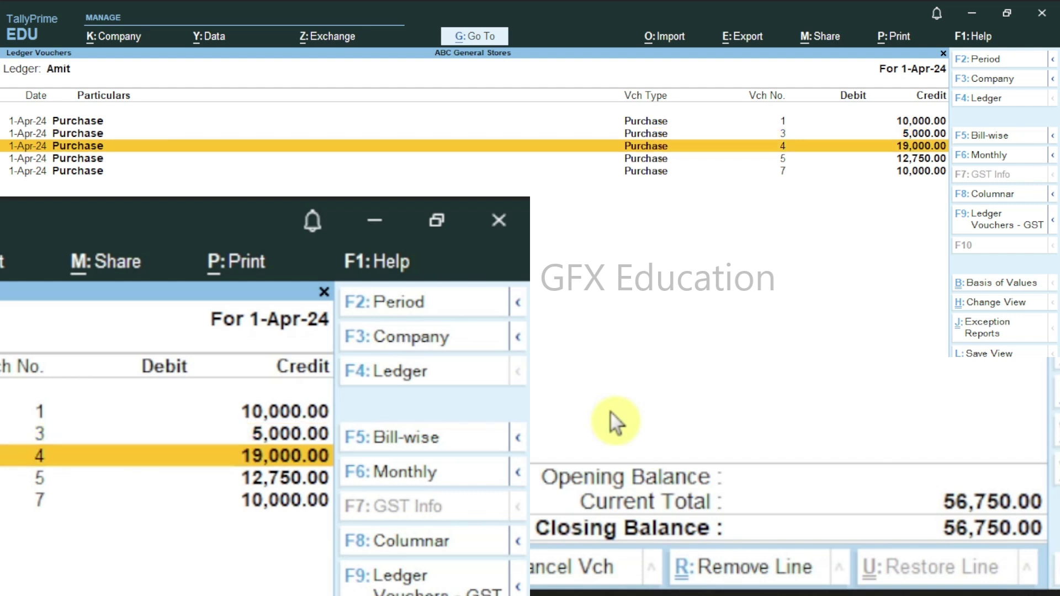
{"action": "key", "text": "ctrl+r"}
{"action": "key", "text": "ctrl+r"}
{"action": "key", "text": "ctrl+r"}
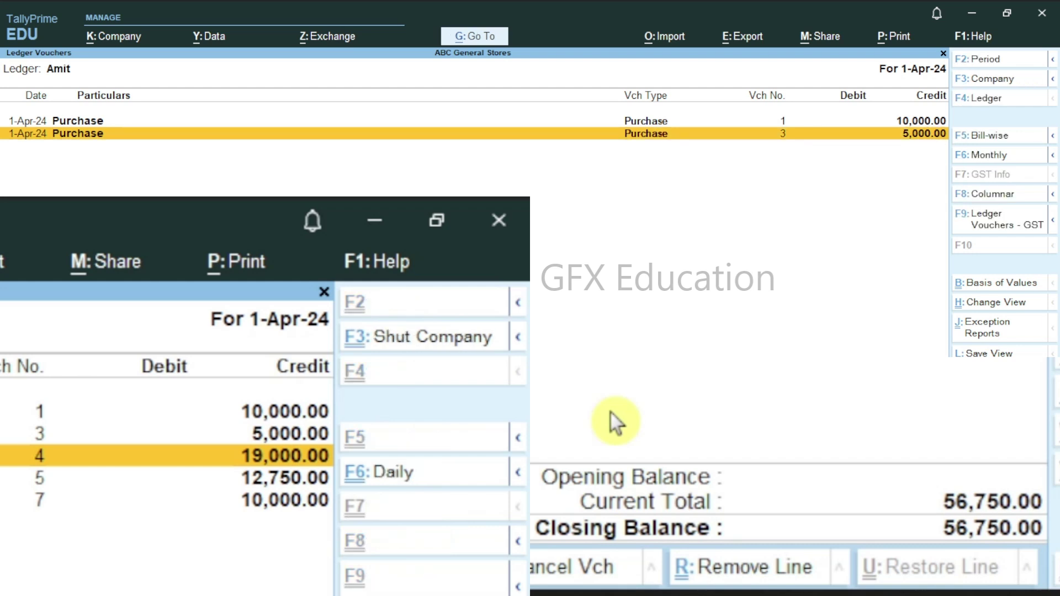